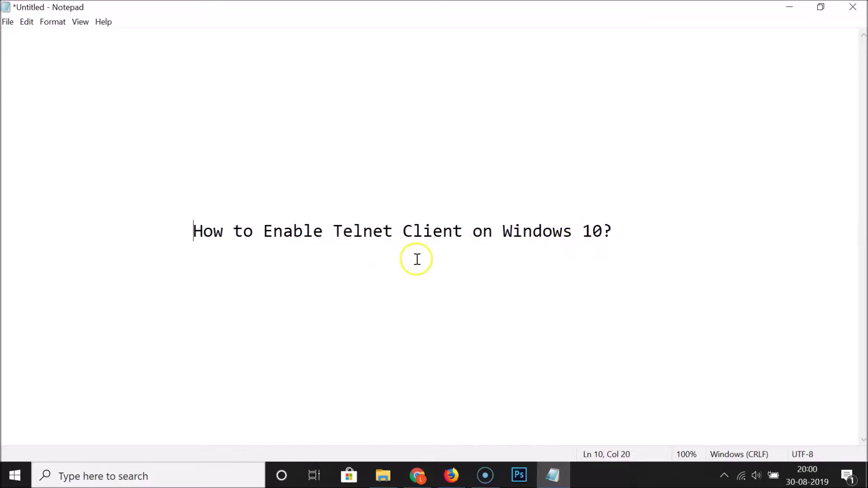
Step: Search 'control panel' from the taskbar and open Control Panel from the results
left_click(137, 477)
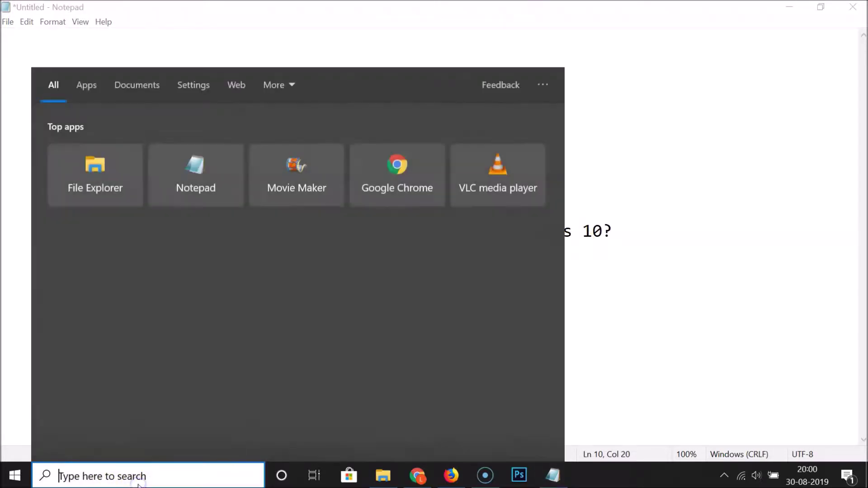
type("control panel")
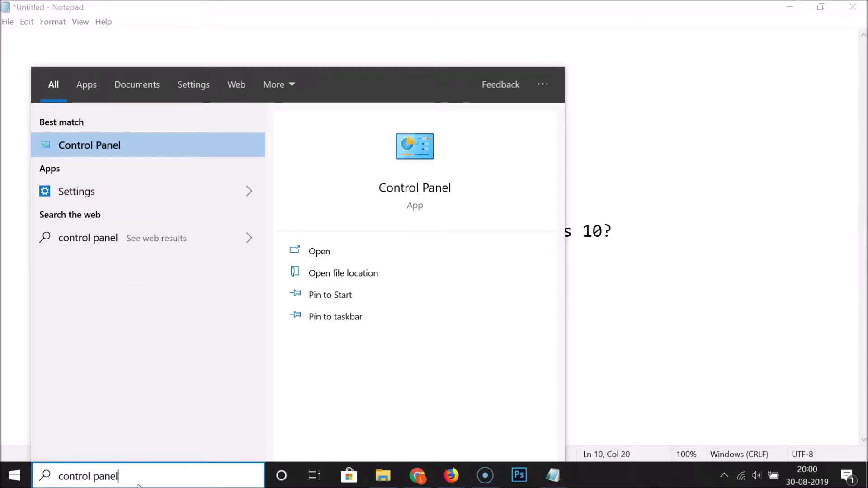
left_click(122, 144)
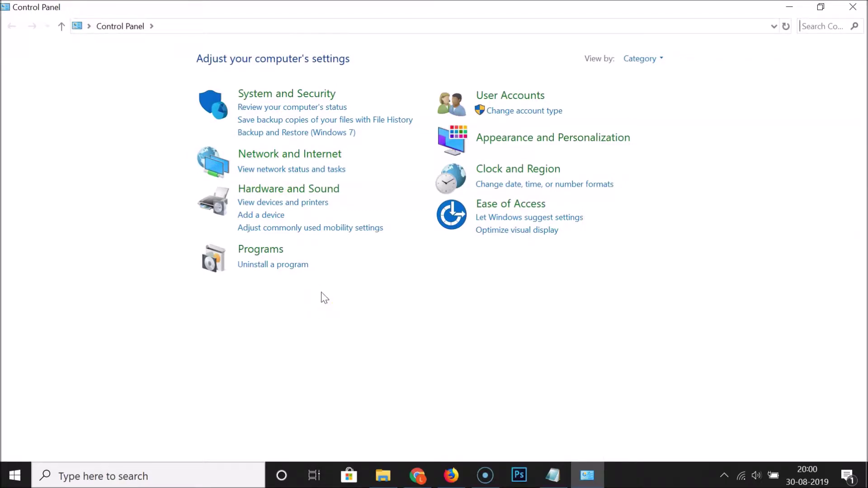
left_click(260, 259)
left_click(661, 59)
left_click(640, 94)
left_click(780, 58)
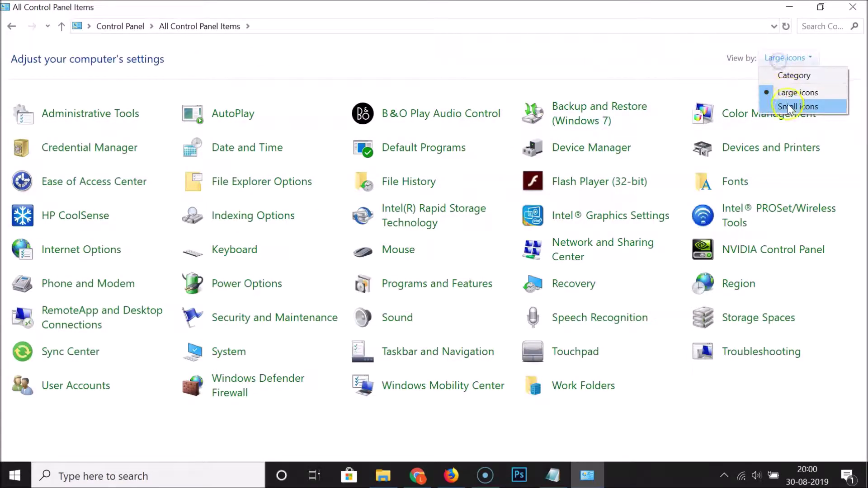
left_click(788, 107)
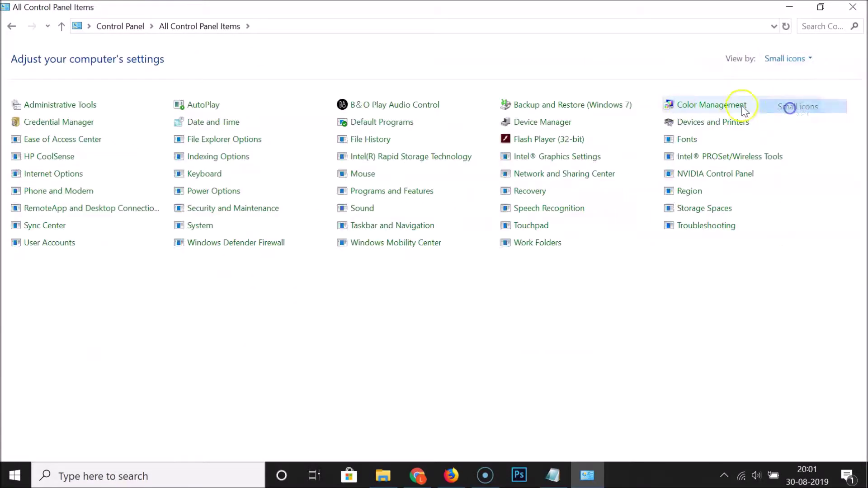
left_click(781, 61)
left_click(793, 74)
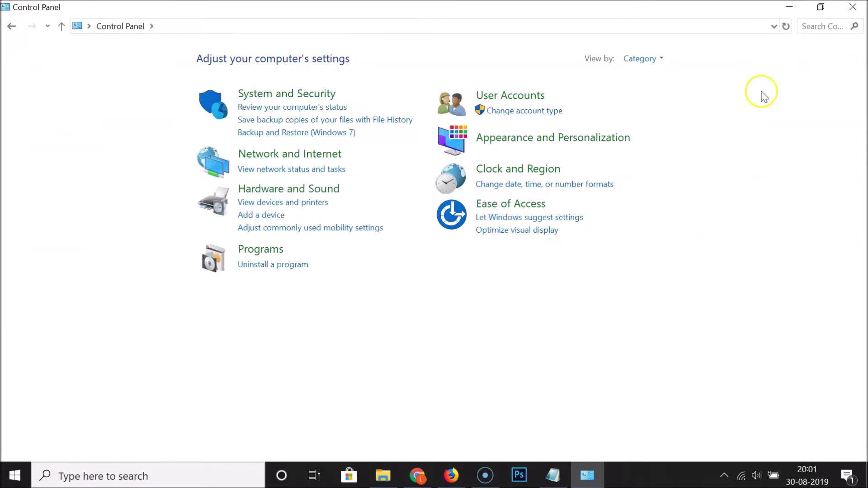
Step: Go to Programs, then Programs and Features, to reach the Windows features list
left_click(277, 253)
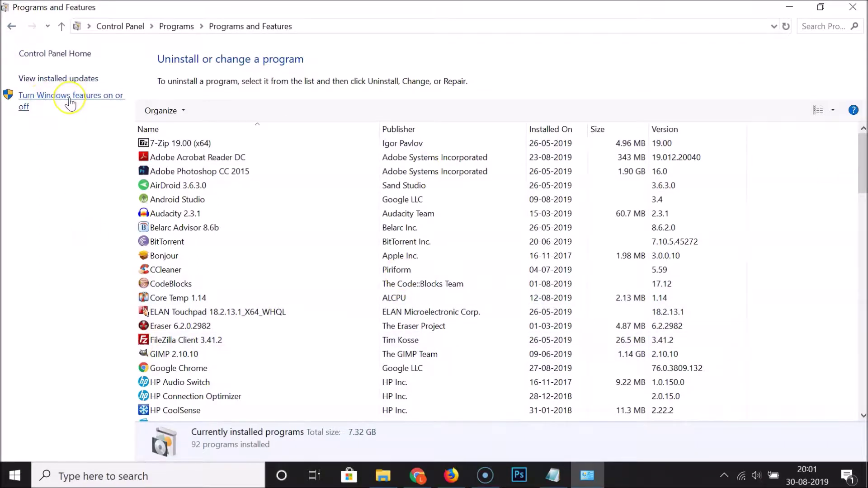
left_click(90, 101)
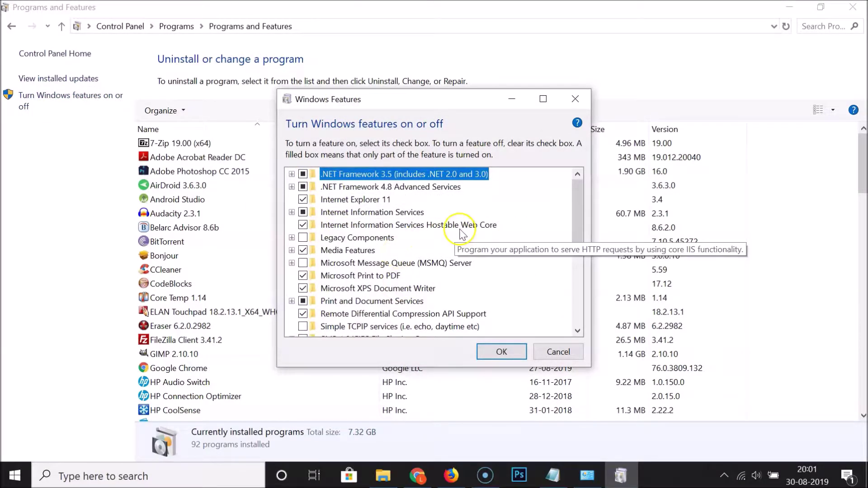
Step: Tick Telnet Client in Windows Features and apply the change with OK
scroll(461, 231, "down", 2)
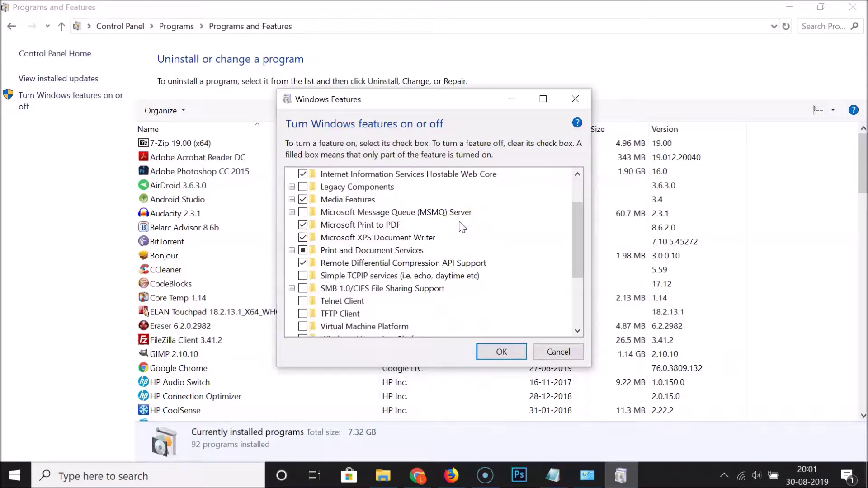
scroll(461, 227, "down", 1)
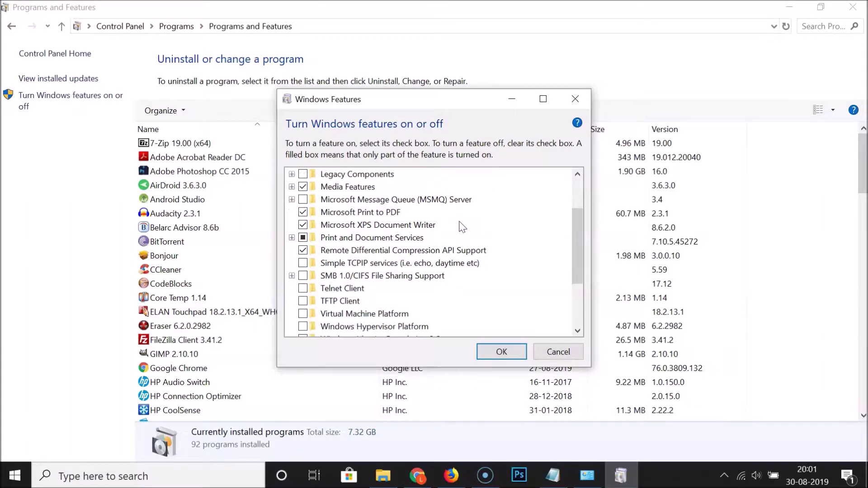
left_click(303, 289)
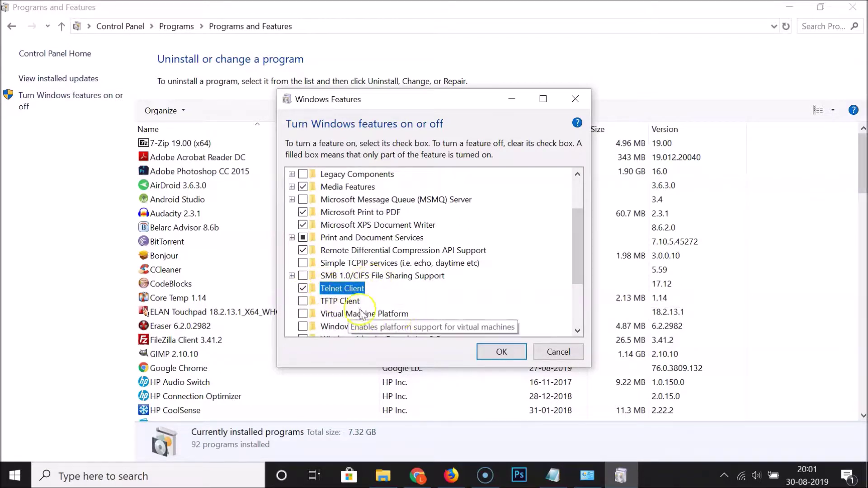
left_click(497, 352)
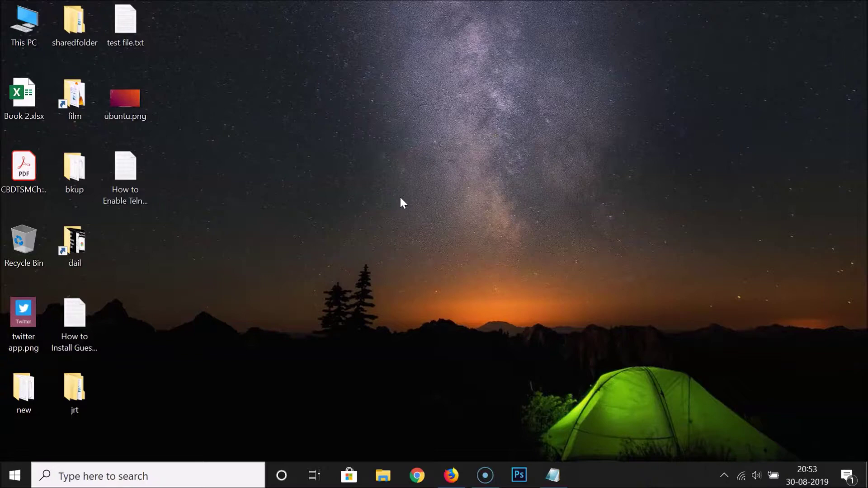
Step: Search 'command prompt' from the taskbar and launch Command Prompt
left_click(154, 477)
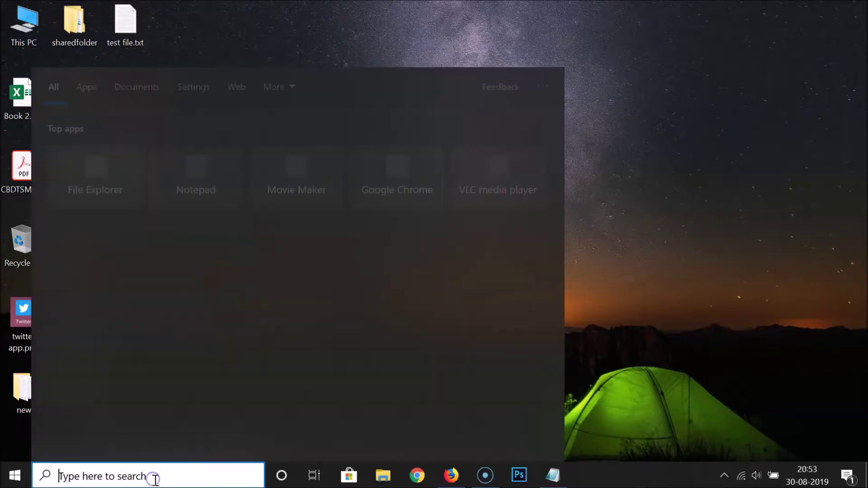
type("c")
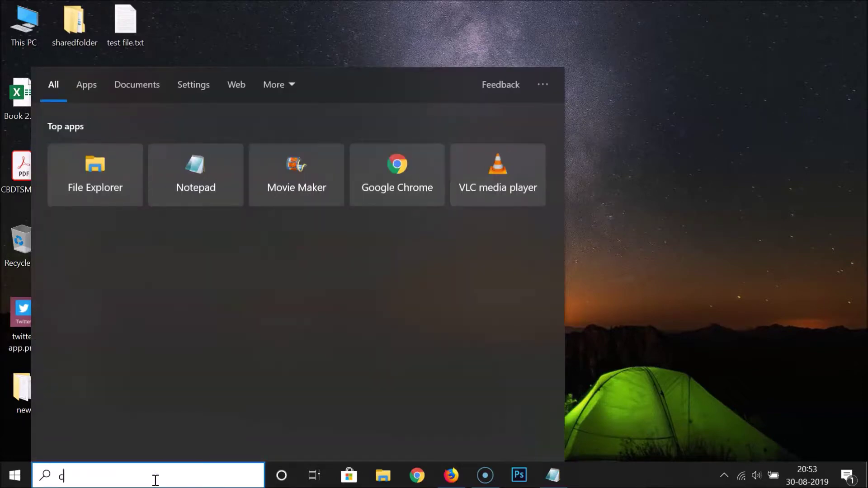
type("ommand prompt")
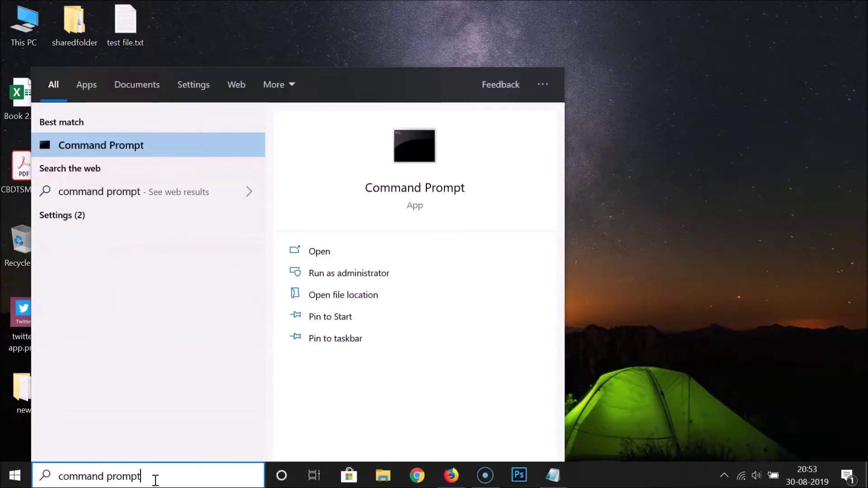
left_click(144, 145)
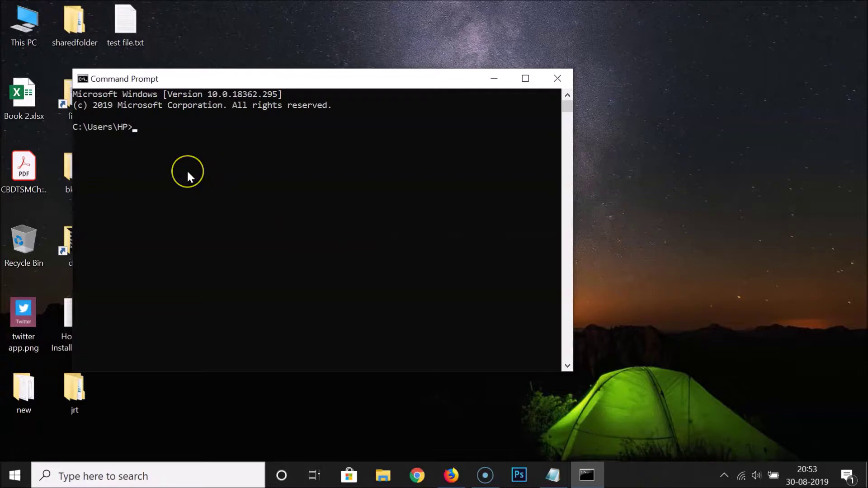
Step: Start the Telnet client with 'telnet' and list its commands with '?/help'
type("telnet")
key("Return")
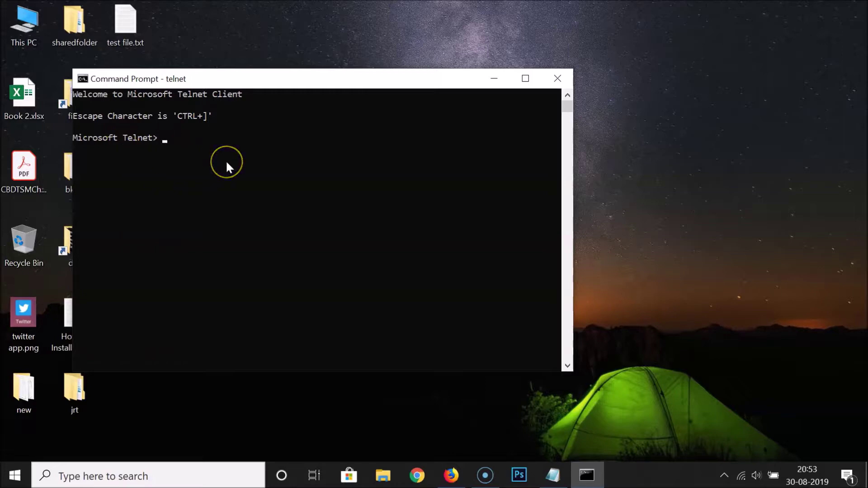
type("?/help")
key("Return")
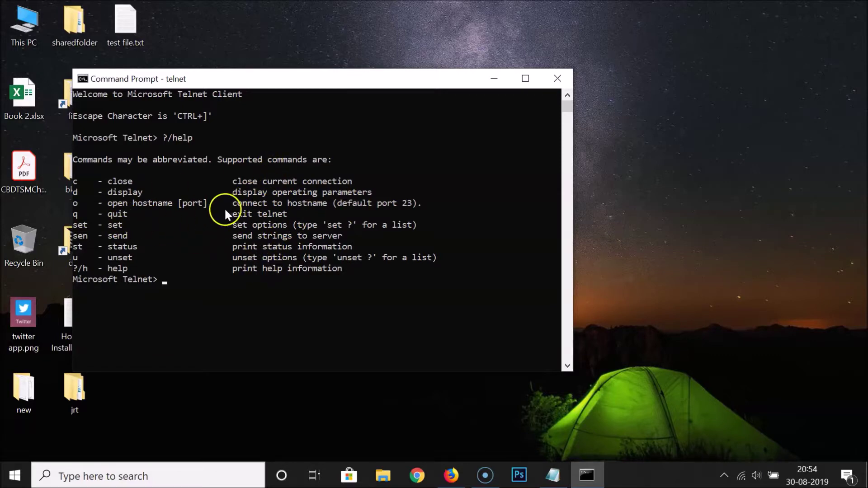
Step: Quit Telnet, then enter 'telnet google.com 80' at the prompt without running it
type("quit")
key("Return")
left_click(188, 296)
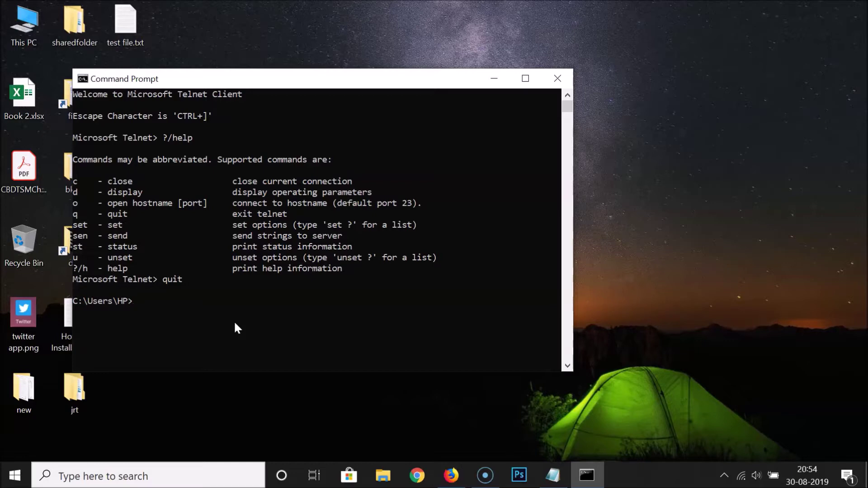
type("telnet google.com 80")
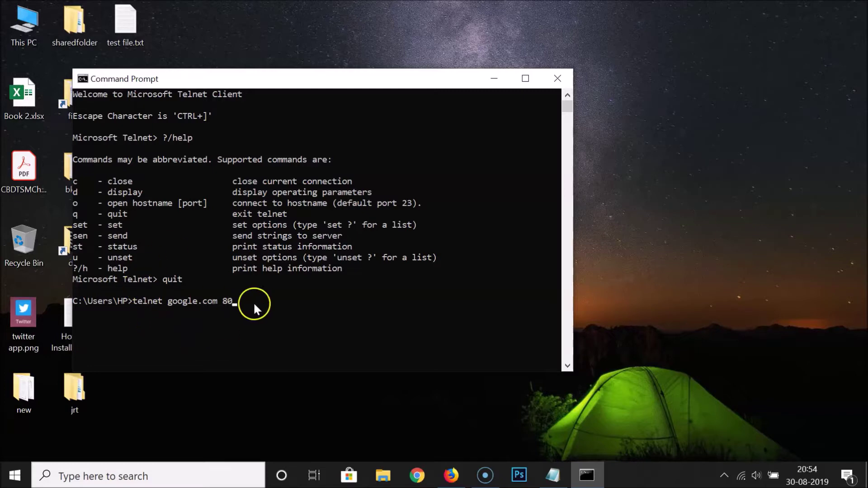
Step: Connect to google.com on port 80, quit the session, close Command Prompt, and return to Notepad
key("Return")
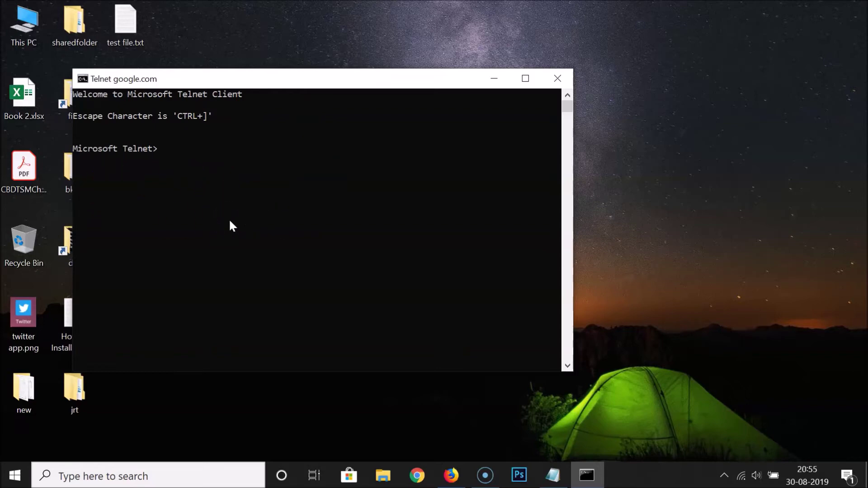
type("quit")
key("Return")
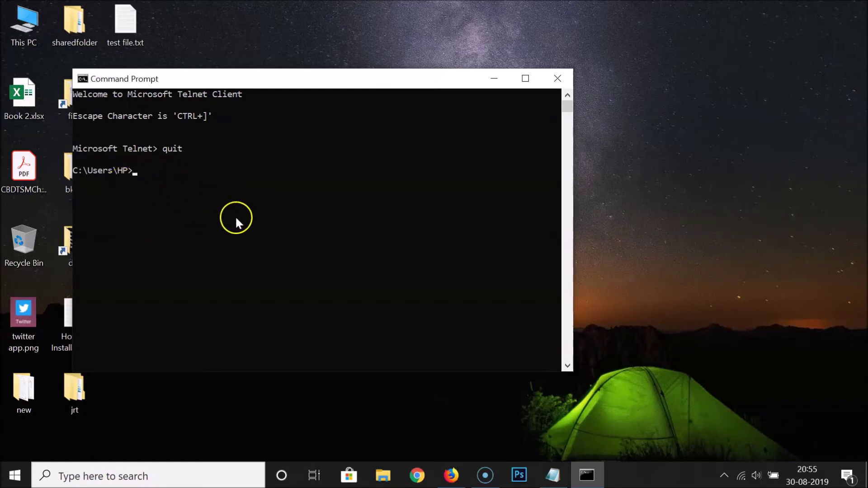
left_click(558, 79)
left_click(552, 474)
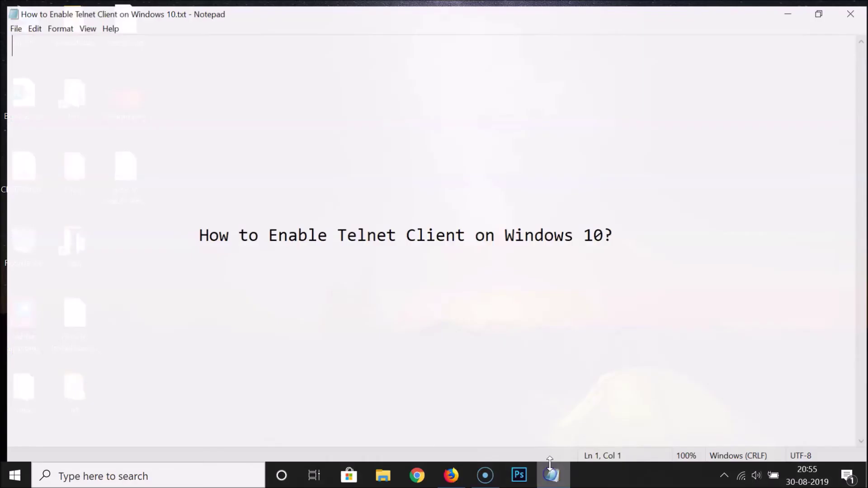